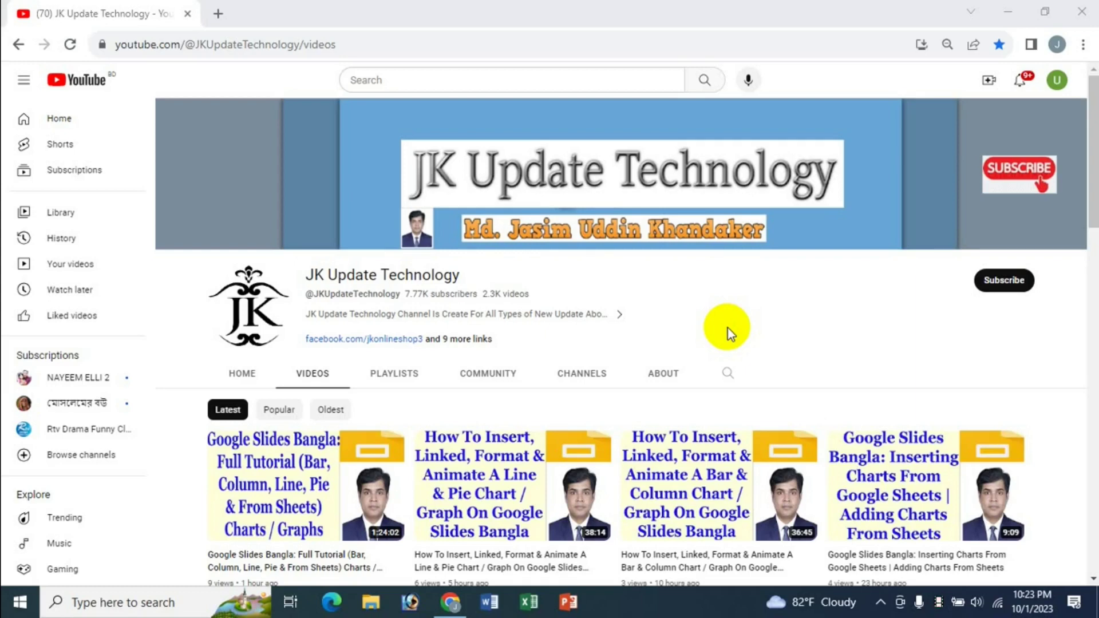
# Step: Open Google Slides in a new browser tab and create a blank presentation
pyautogui.click(218, 14)
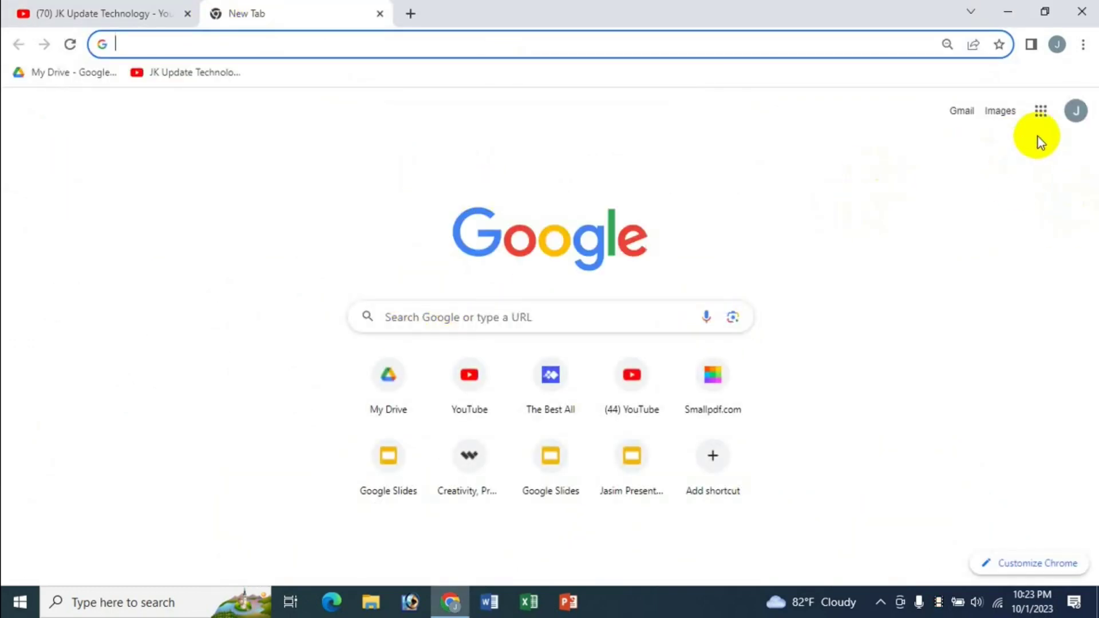
pyautogui.click(1040, 112)
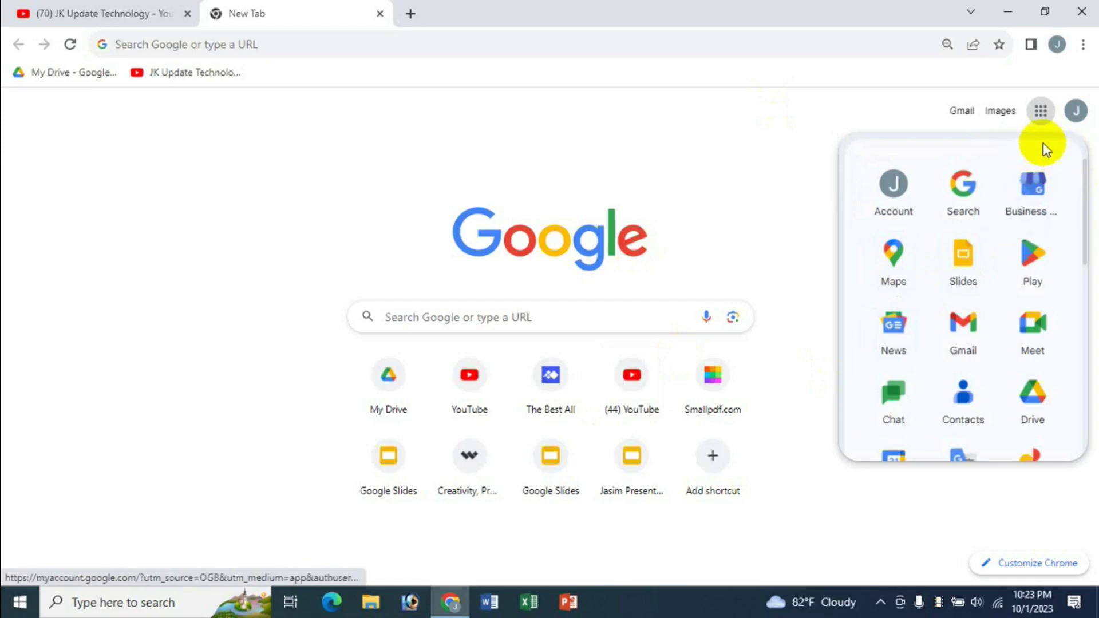
pyautogui.click(966, 276)
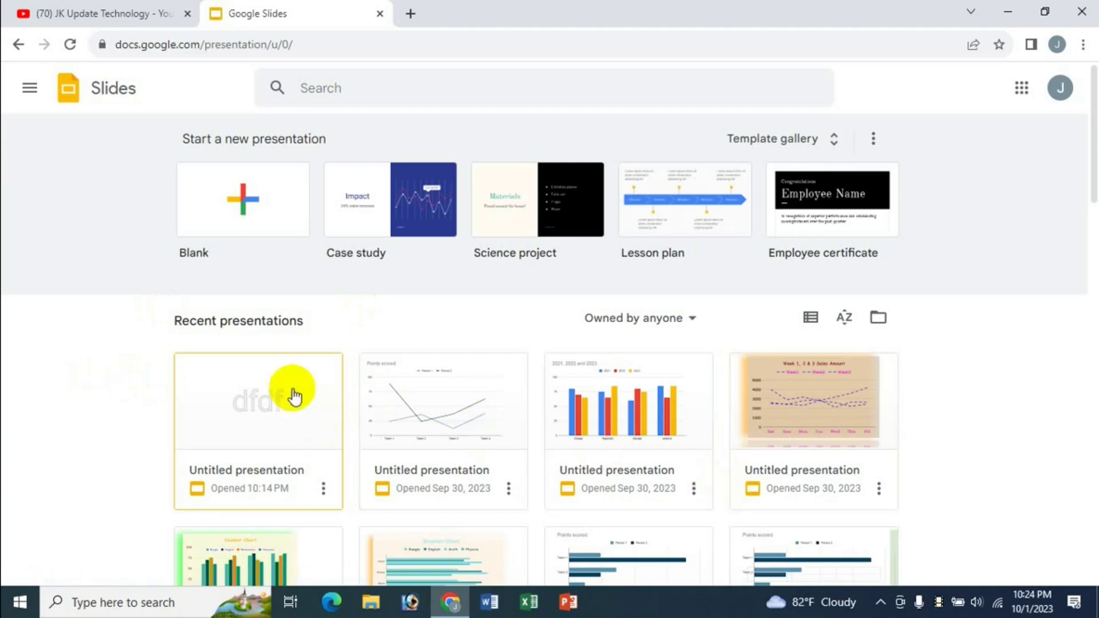
pyautogui.scroll(-3, 375, 302)
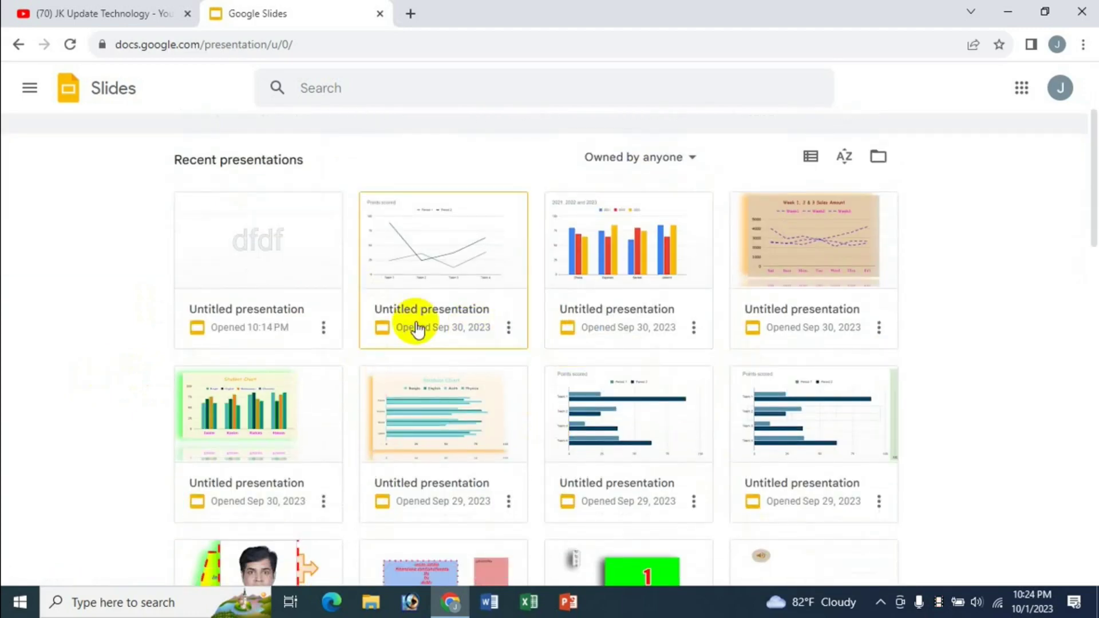
pyautogui.scroll(3, 417, 327)
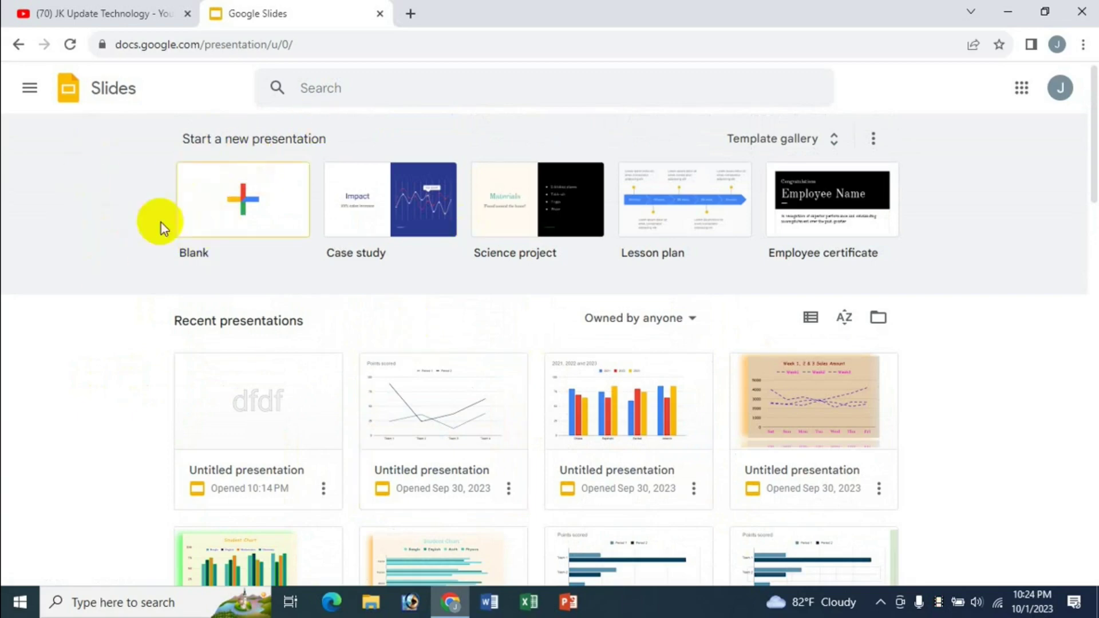
pyautogui.click(235, 195)
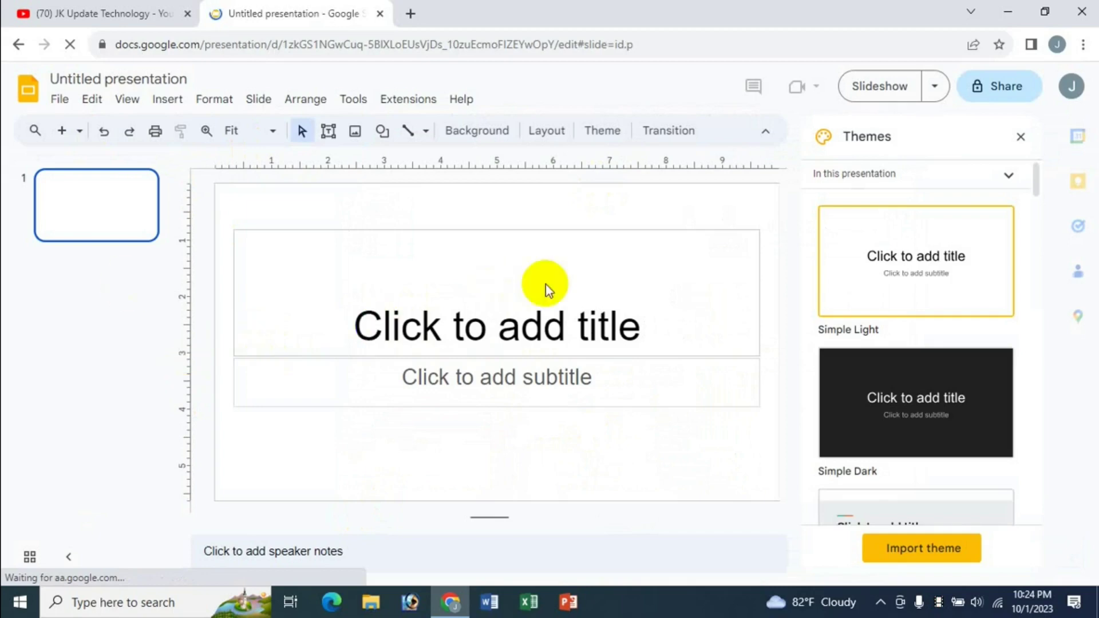
# Step: Close the theme selection and delete the title and subtitle placeholders from the first slide
pyautogui.click(1020, 136)
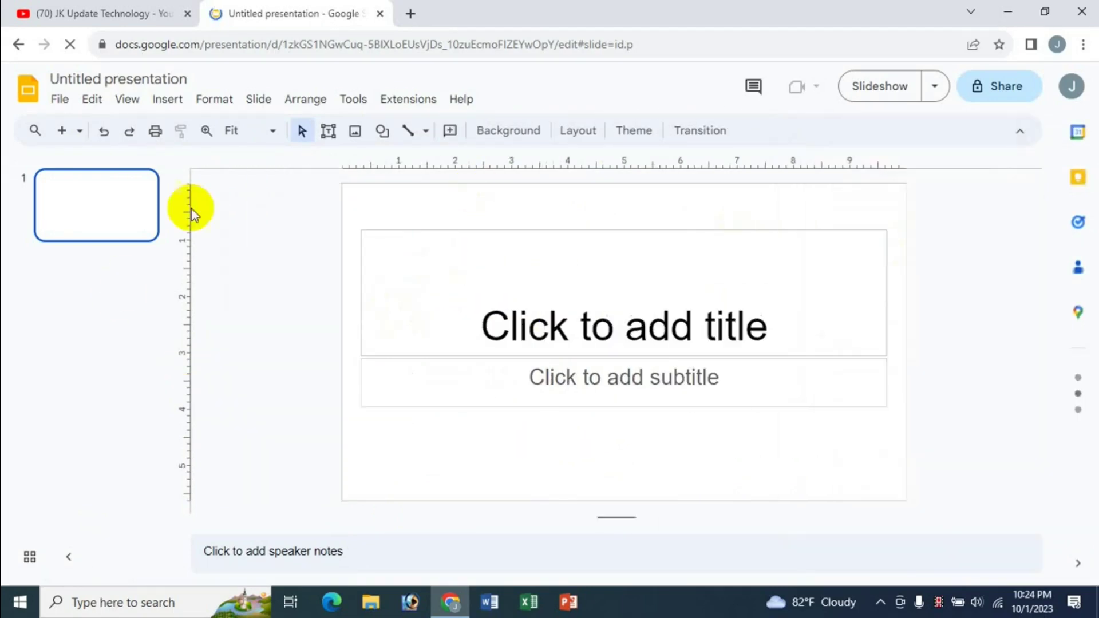
pyautogui.click(618, 233)
pyautogui.press('Delete')
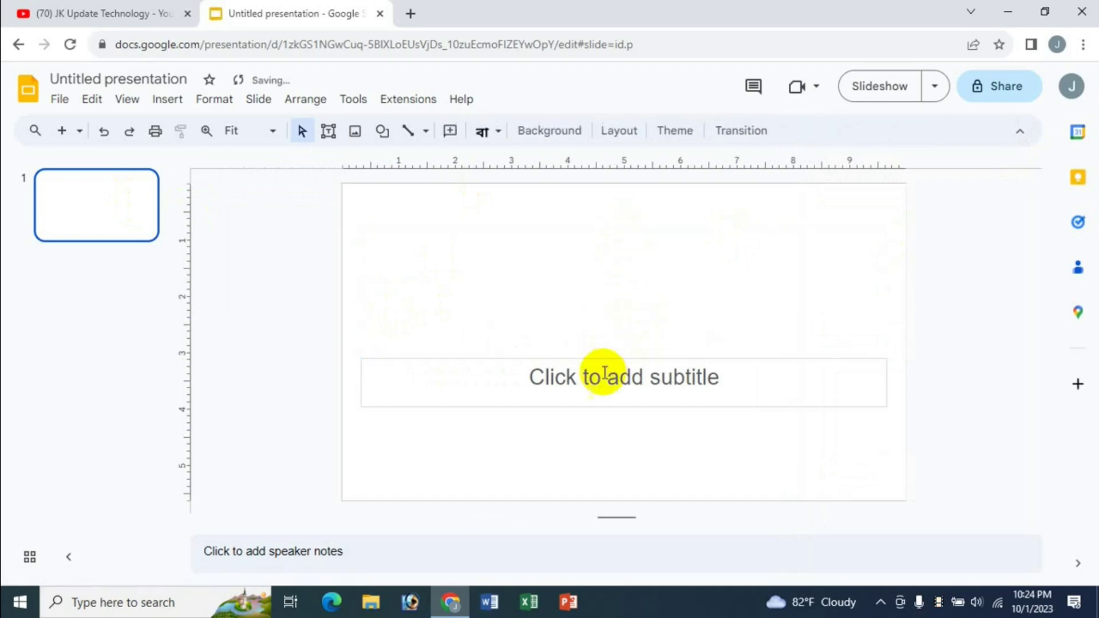
pyautogui.click(604, 356)
pyautogui.press('Delete')
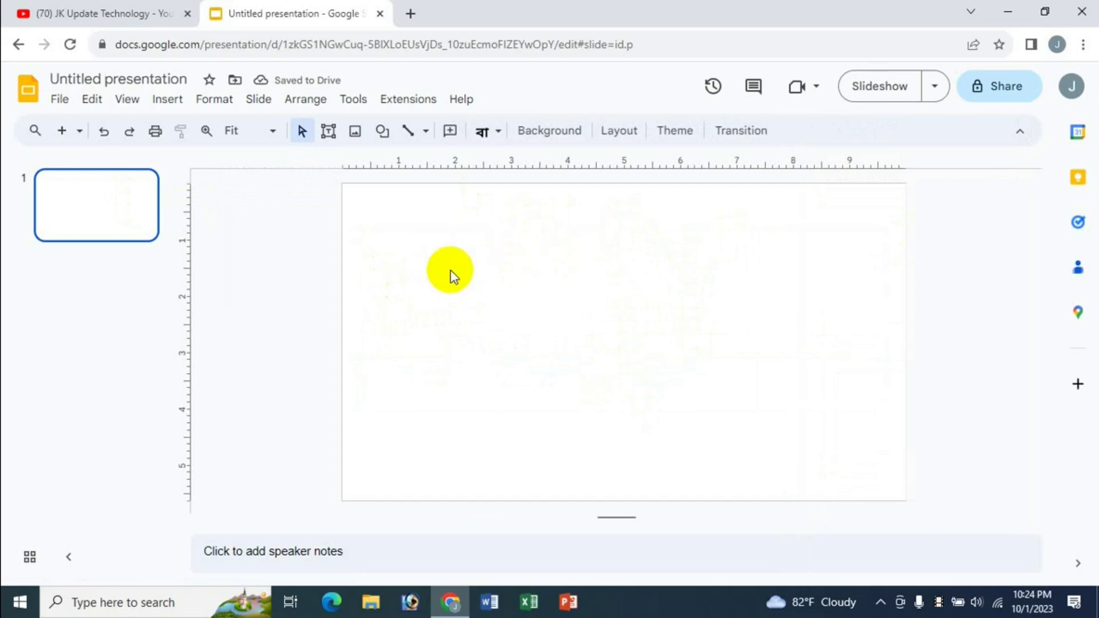
pyautogui.click(167, 100)
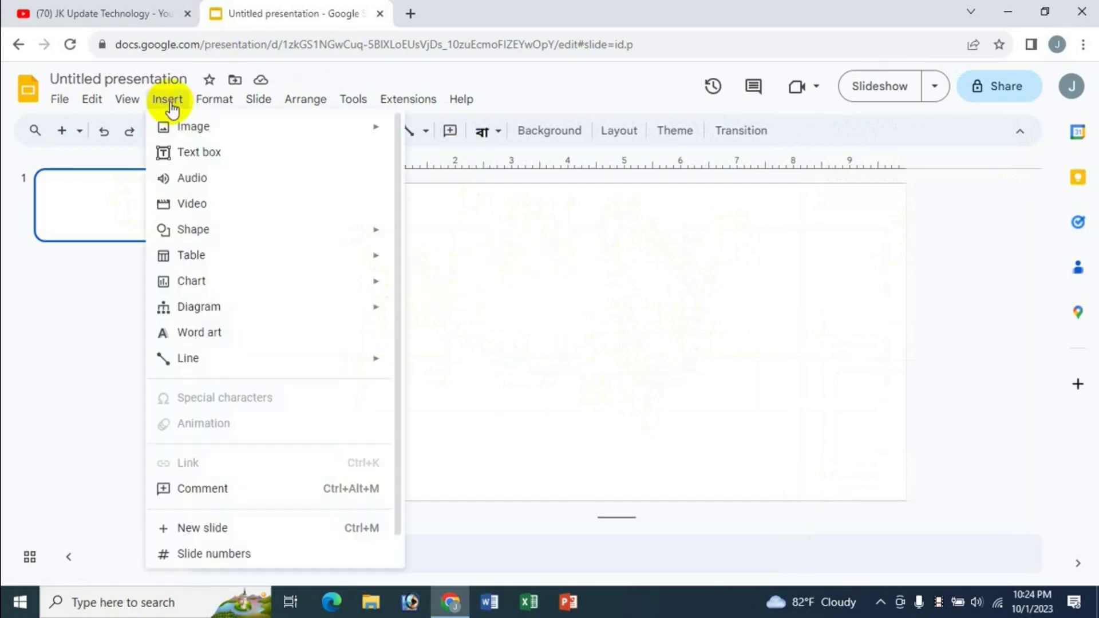
pyautogui.click(127, 99)
pyautogui.moveTo(177, 99)
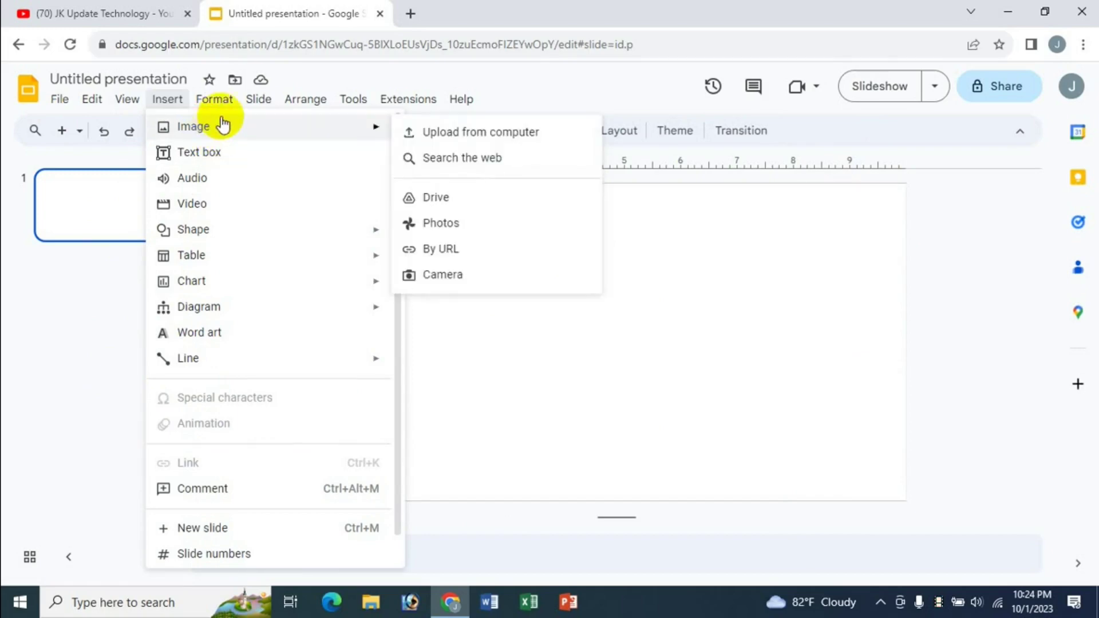
pyautogui.click(139, 12)
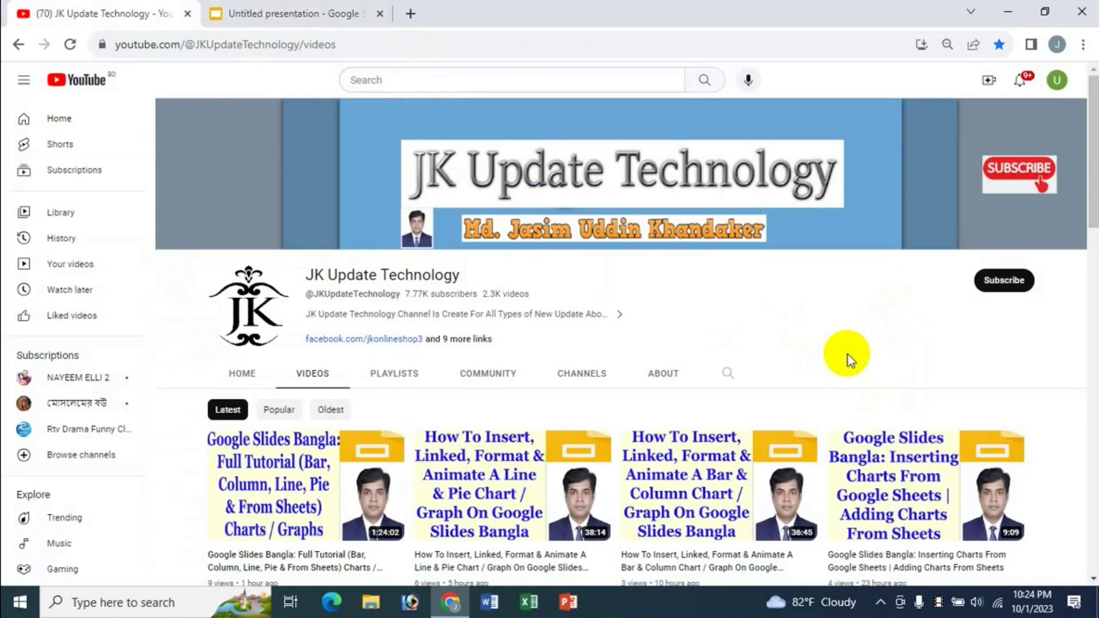
pyautogui.click(334, 11)
# Step: Open the Grid diagram templates for insertion on the empty slide
pyautogui.click(167, 99)
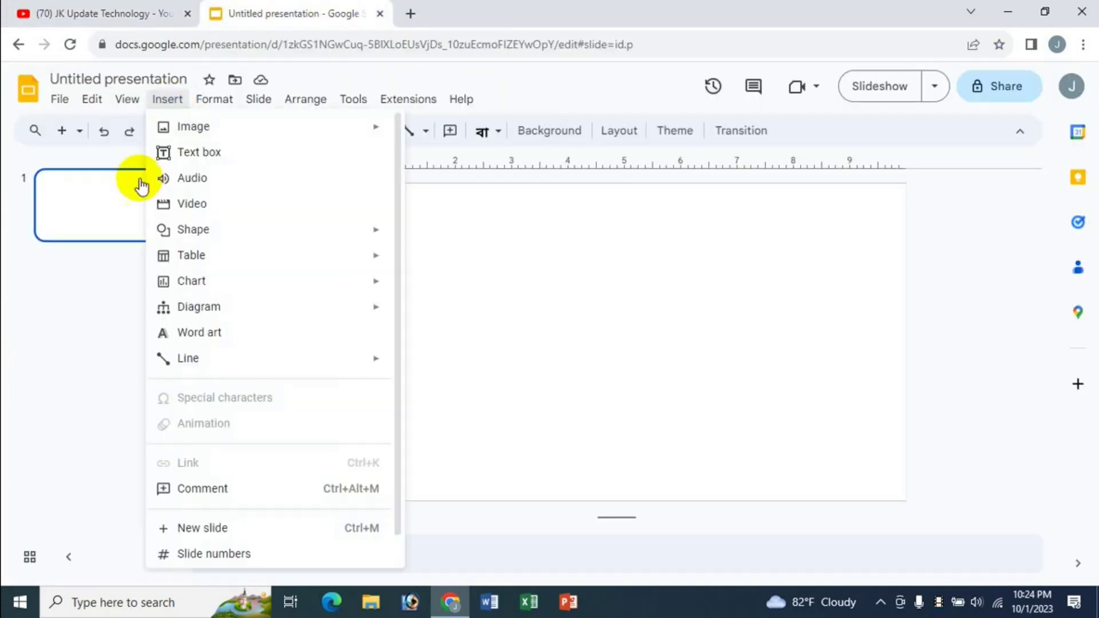
pyautogui.moveTo(213, 309)
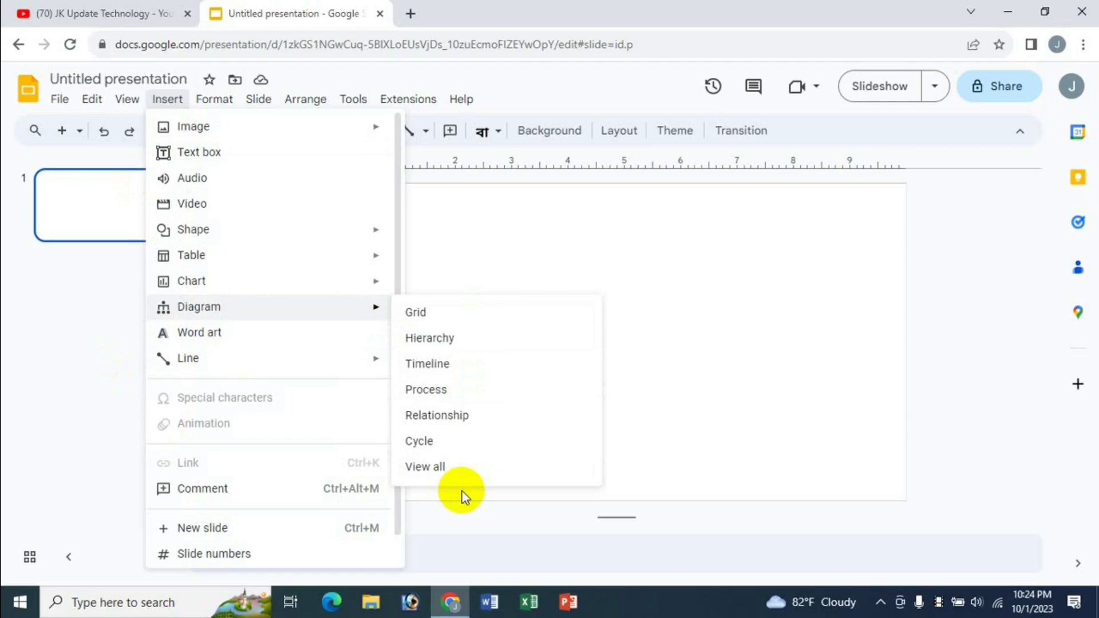
pyautogui.click(426, 312)
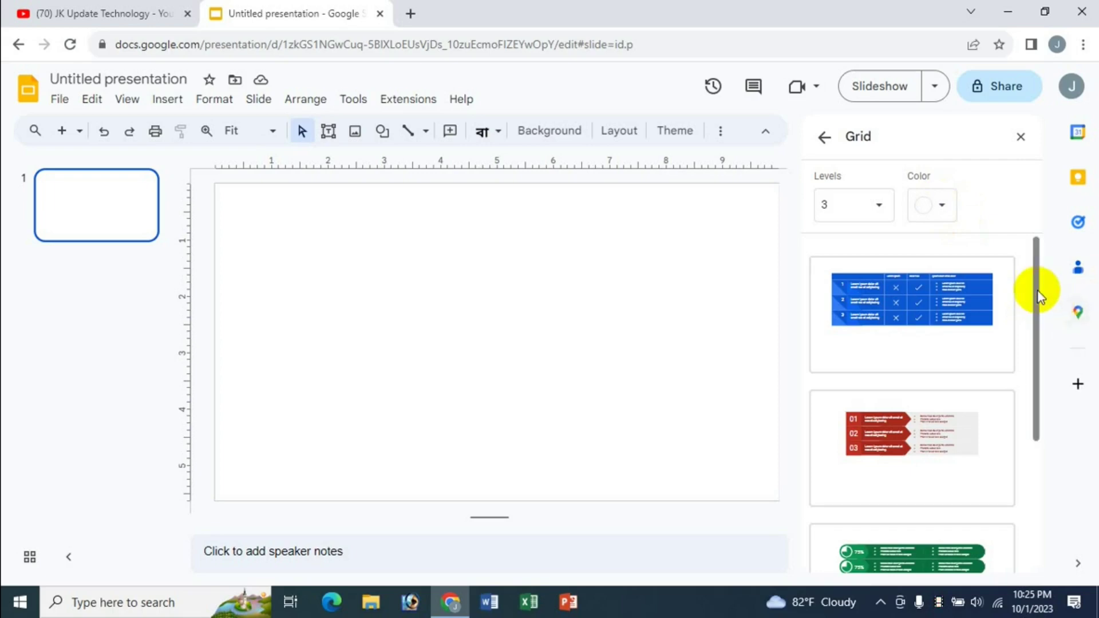
pyautogui.moveTo(1040, 296); pyautogui.dragTo(1020, 225)
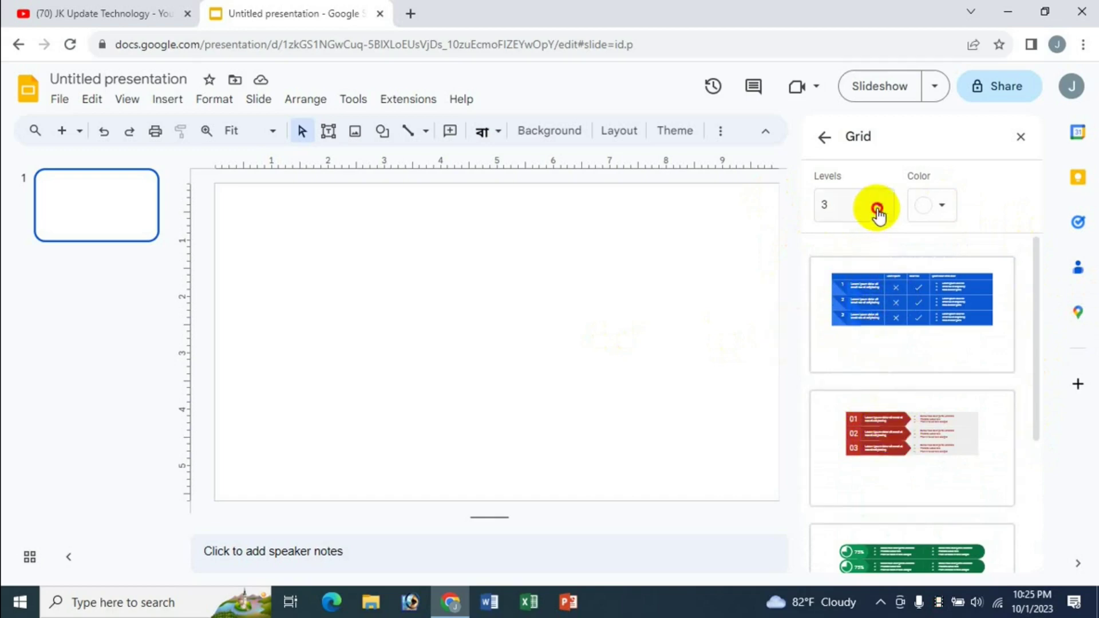
# Step: Preview the grid diagram templates with 4, 5 and 3 levels
pyautogui.click(877, 209)
pyautogui.click(835, 228)
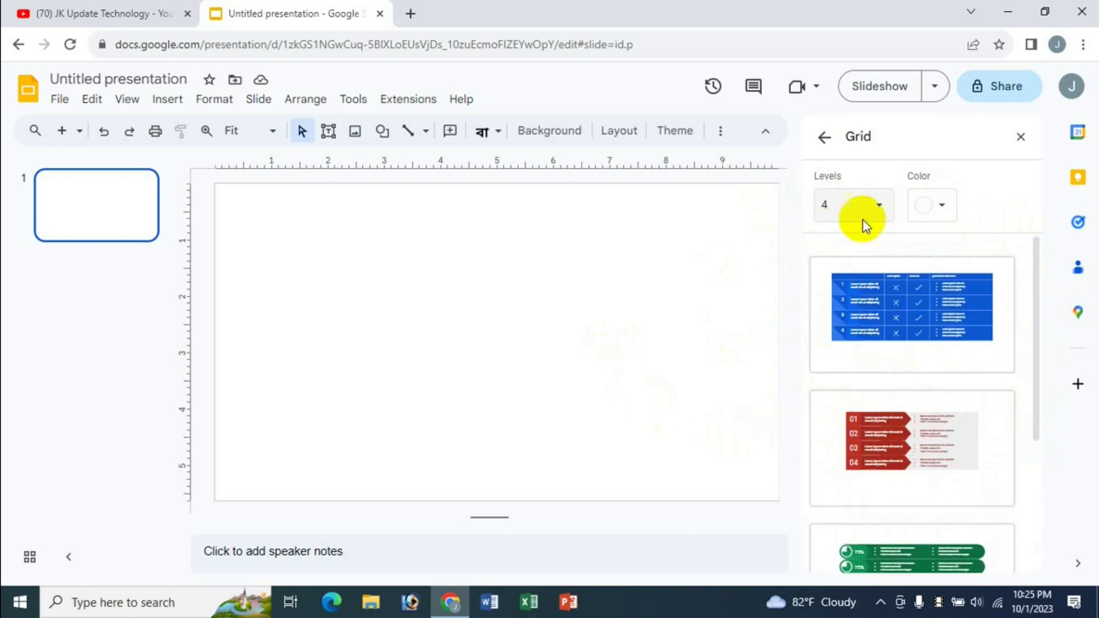
pyautogui.click(877, 210)
pyautogui.click(847, 230)
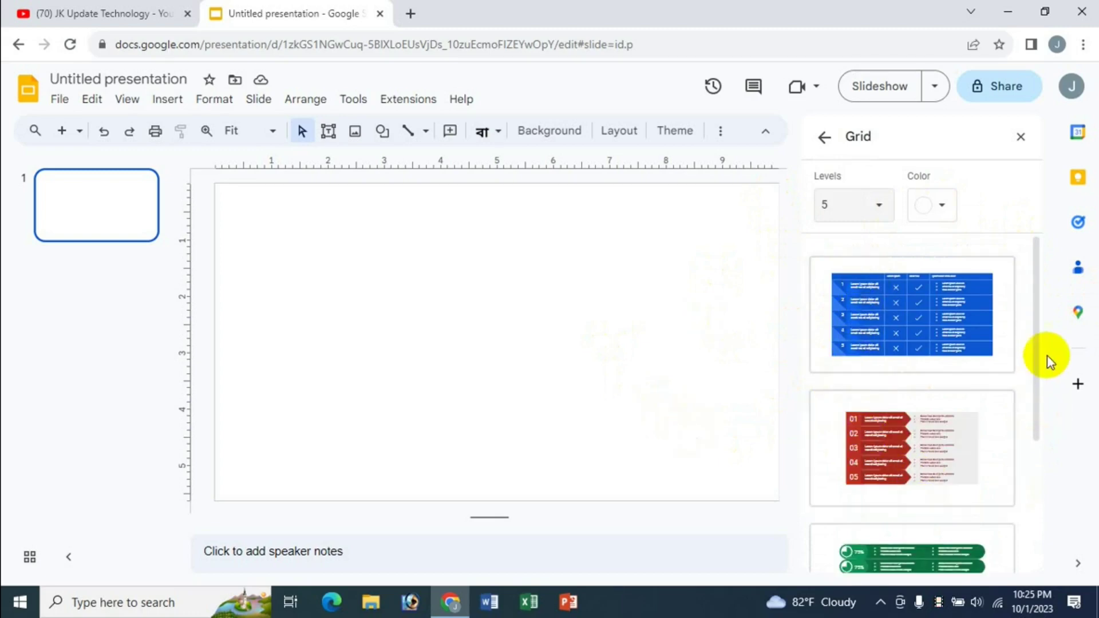
pyautogui.moveTo(1039, 406); pyautogui.dragTo(1035, 496)
pyautogui.scroll(3, 1007, 389)
pyautogui.click(863, 207)
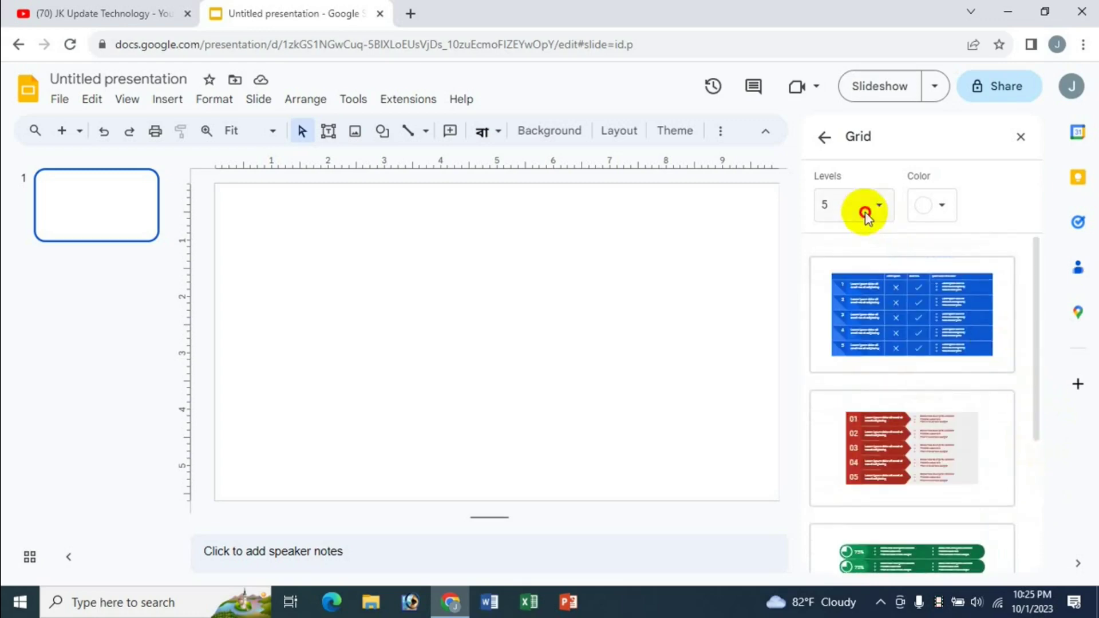
pyautogui.click(846, 151)
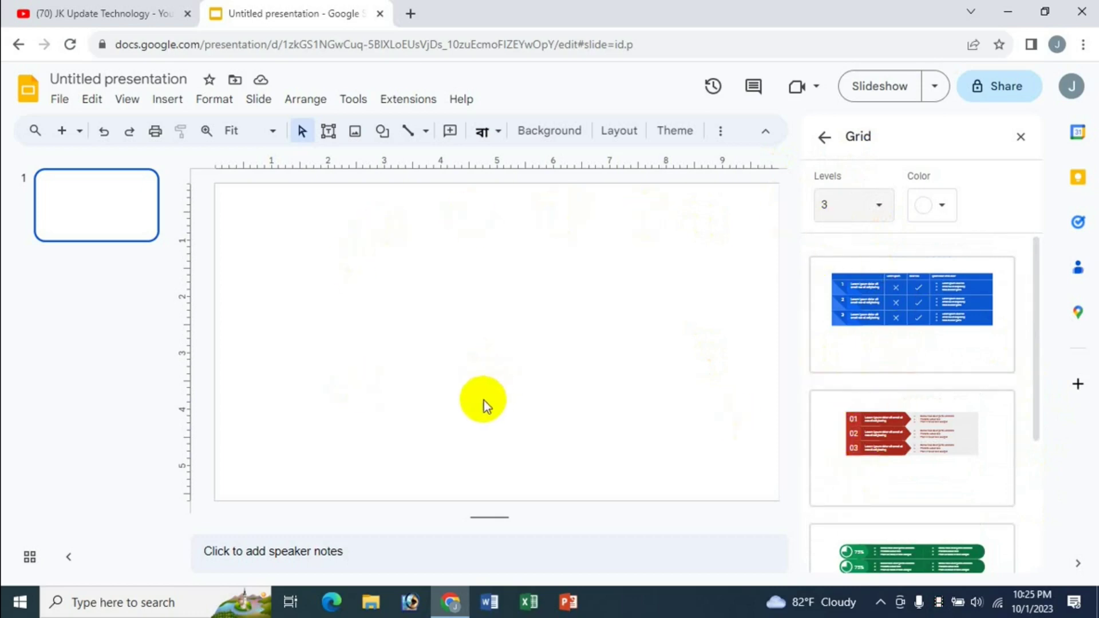
# Step: Set the grid templates to 4 levels in purple and insert the first table-style diagram with crosses and check marks
pyautogui.click(878, 205)
pyautogui.click(851, 231)
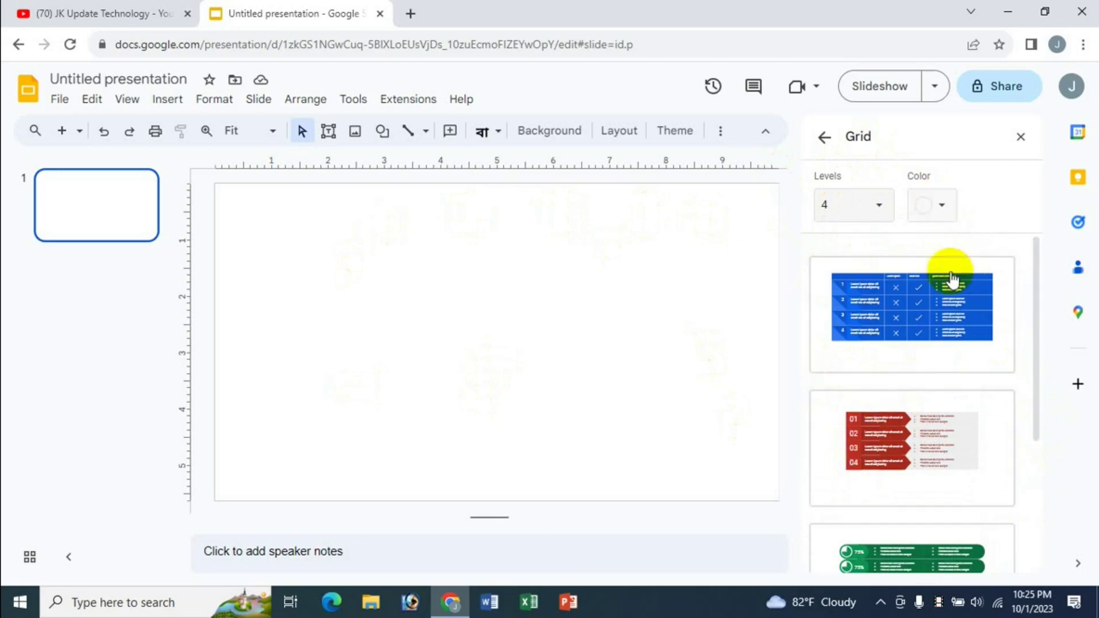
pyautogui.click(941, 210)
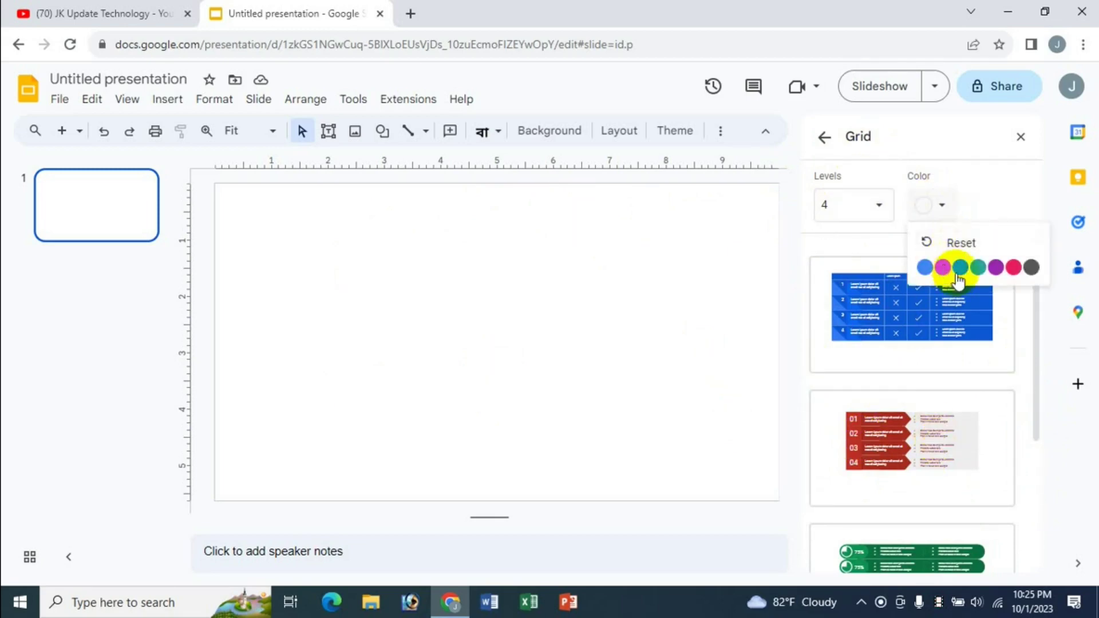
pyautogui.click(996, 271)
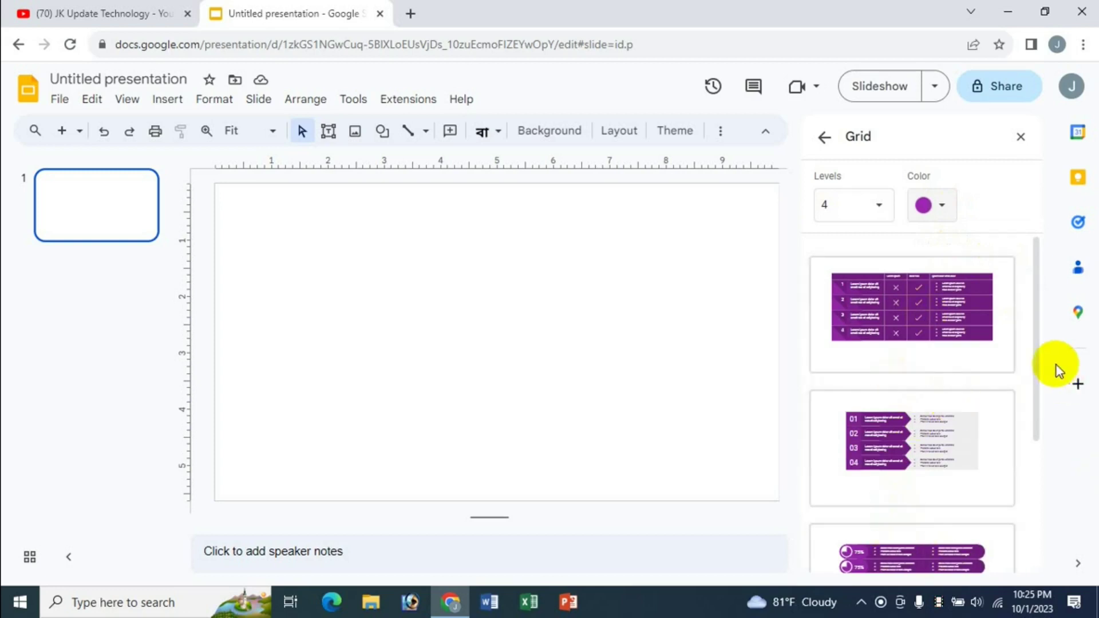
pyautogui.moveTo(1036, 348); pyautogui.dragTo(1035, 318)
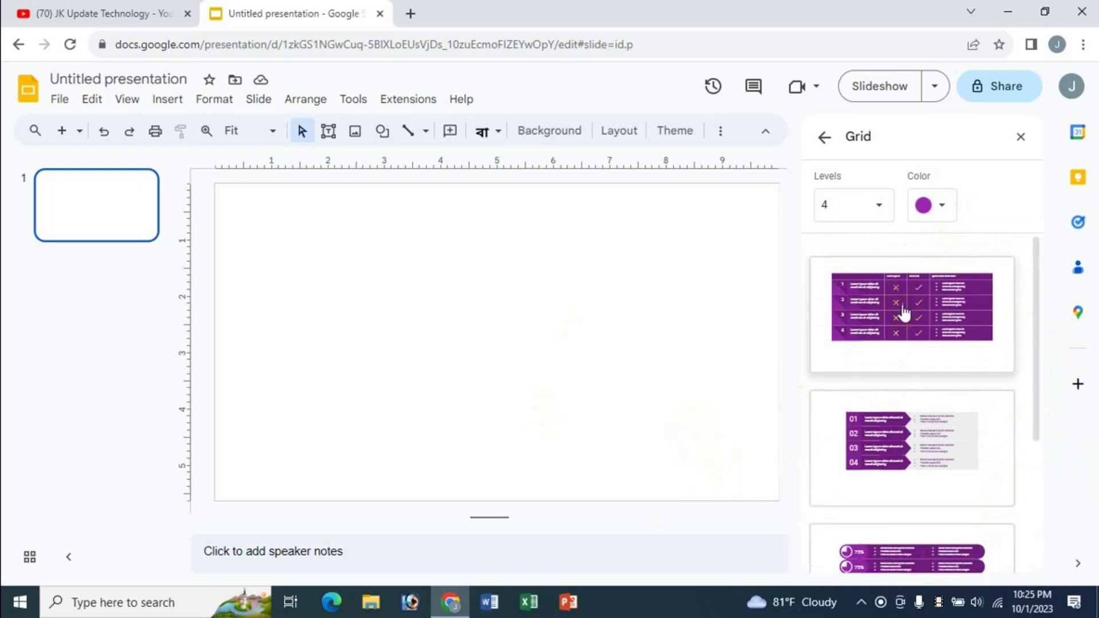
pyautogui.click(890, 318)
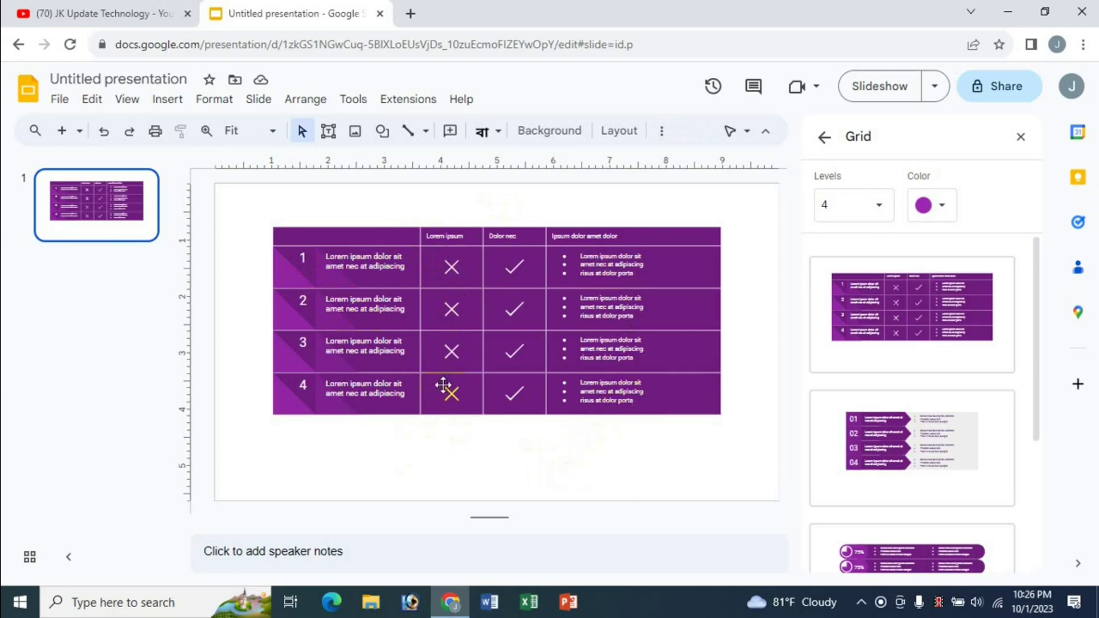
# Step: Replace the first row's description with "Ddafdafsd dafsd" and delete the whole purple diagram from the slide
pyautogui.click(361, 266)
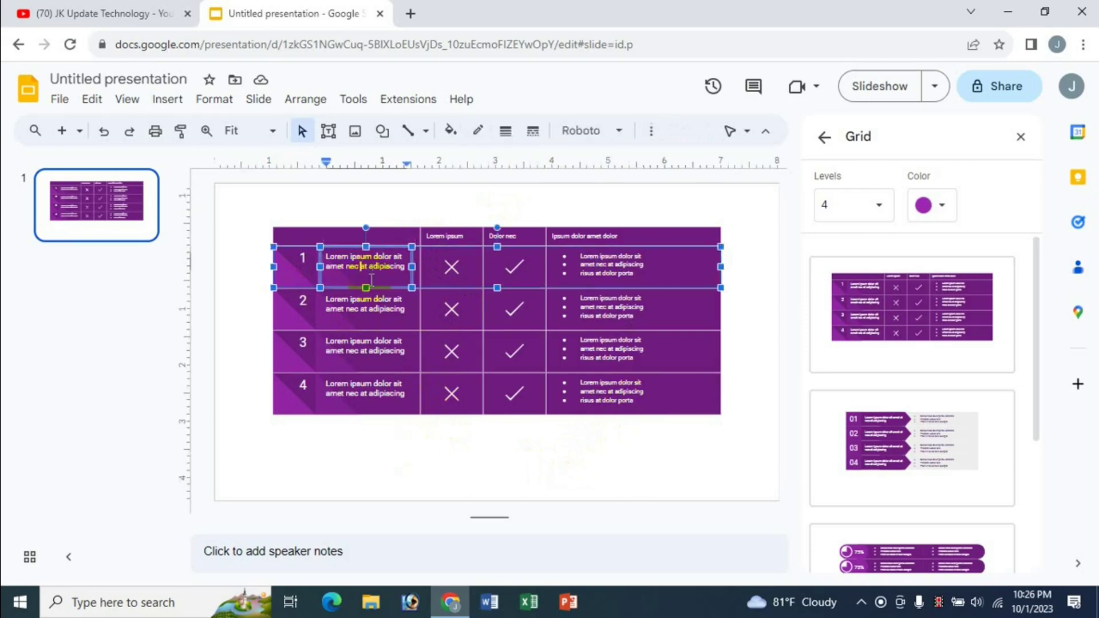
pyautogui.moveTo(372, 262); pyautogui.dragTo(398, 267)
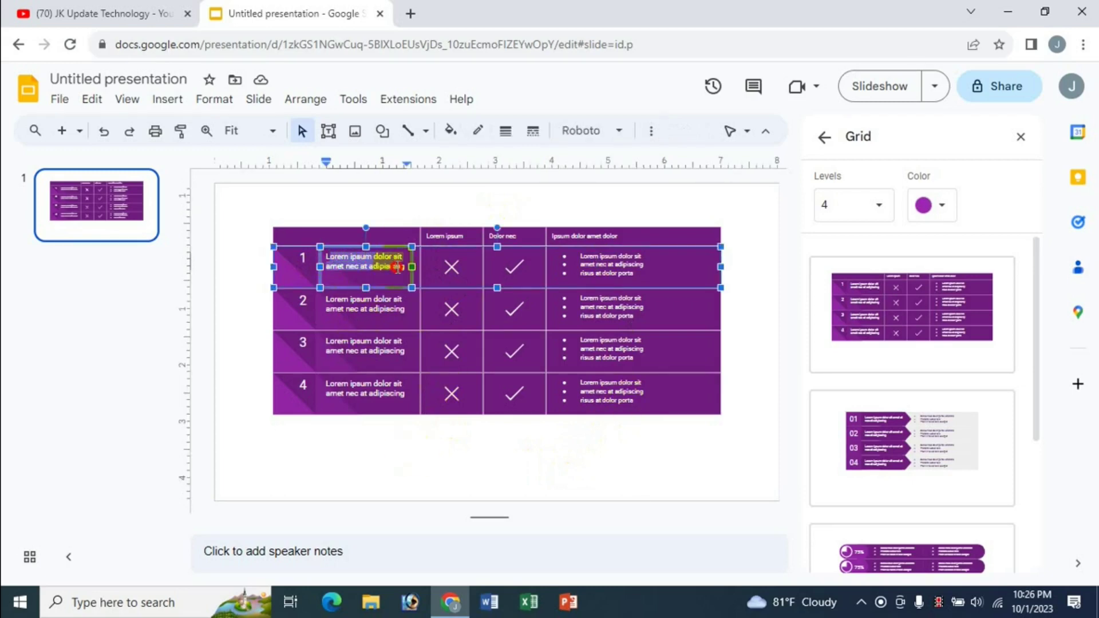
pyautogui.write('4')
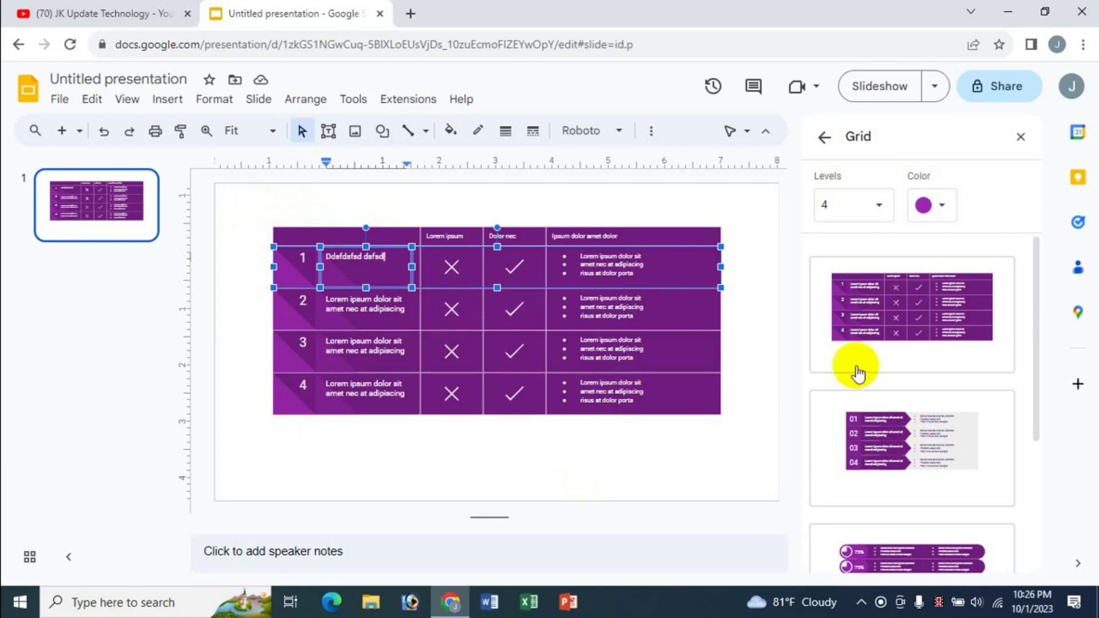
pyautogui.moveTo(256, 214); pyautogui.dragTo(741, 454)
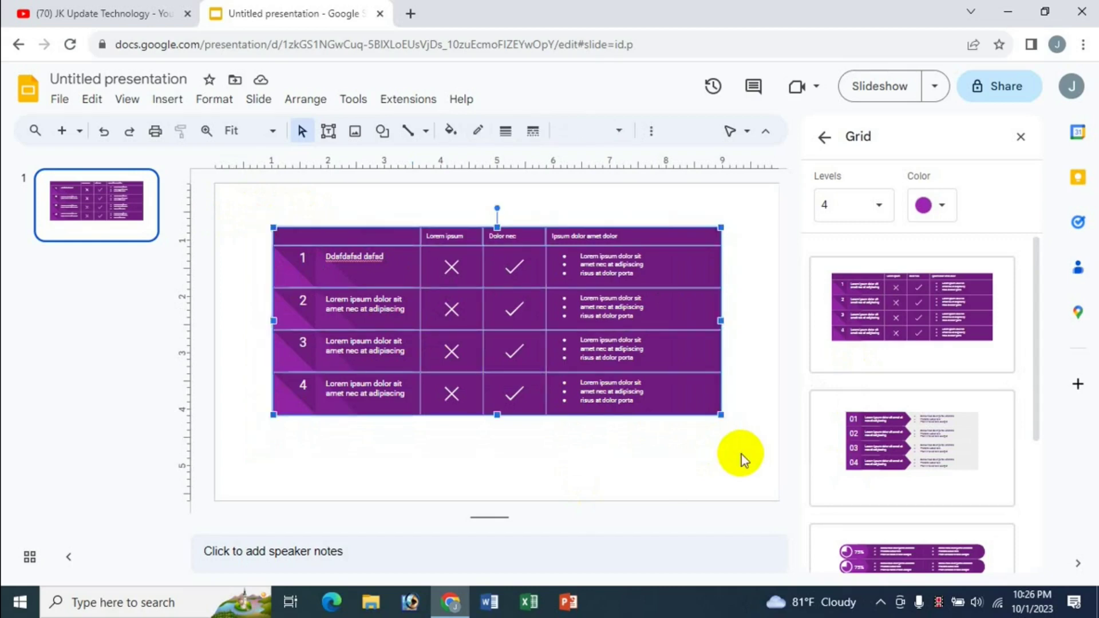
pyautogui.press('Delete')
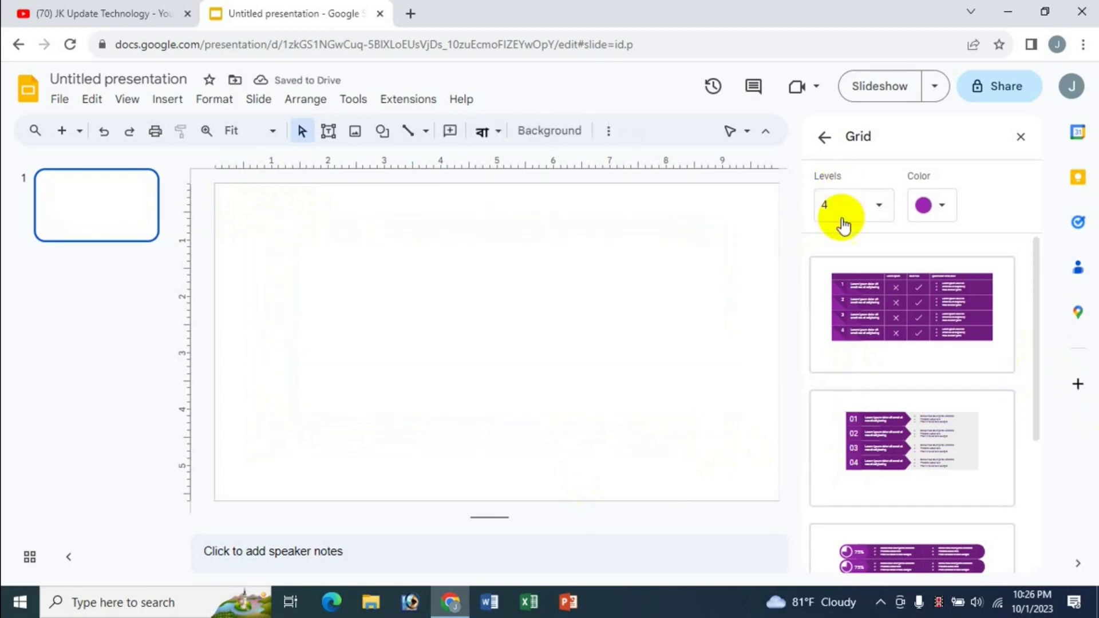
# Step: Set the grid templates to 5 levels in red and insert the rounded-bar diagram with pie icons and percentages
pyautogui.click(870, 204)
pyautogui.click(837, 226)
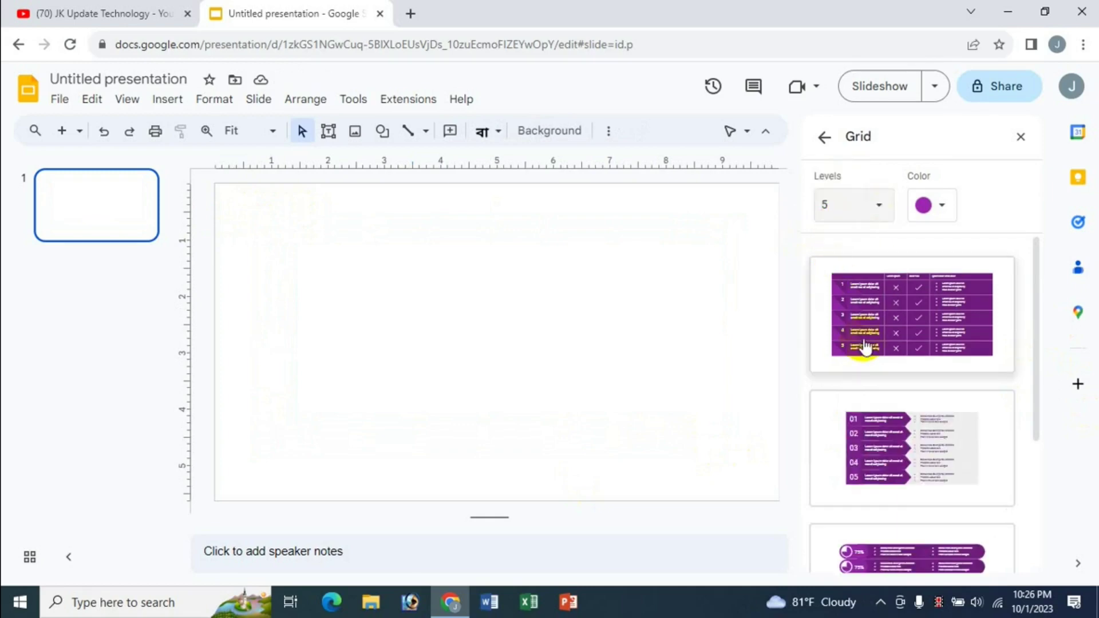
pyautogui.click(933, 205)
pyautogui.click(942, 269)
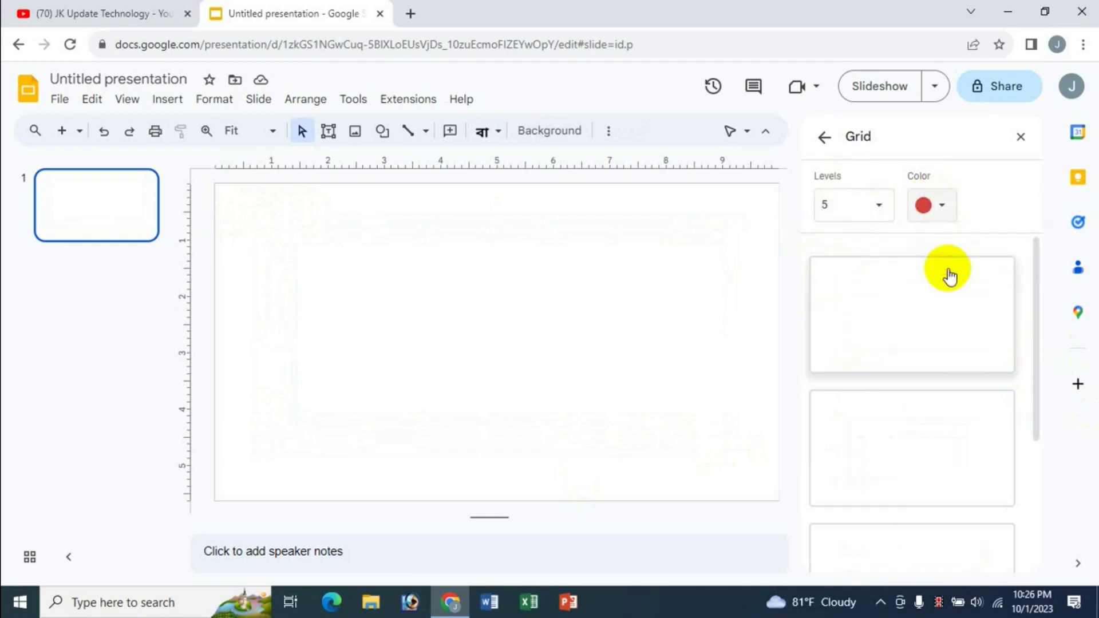
pyautogui.scroll(-1, 1037, 430)
pyautogui.scroll(-3, 1037, 430)
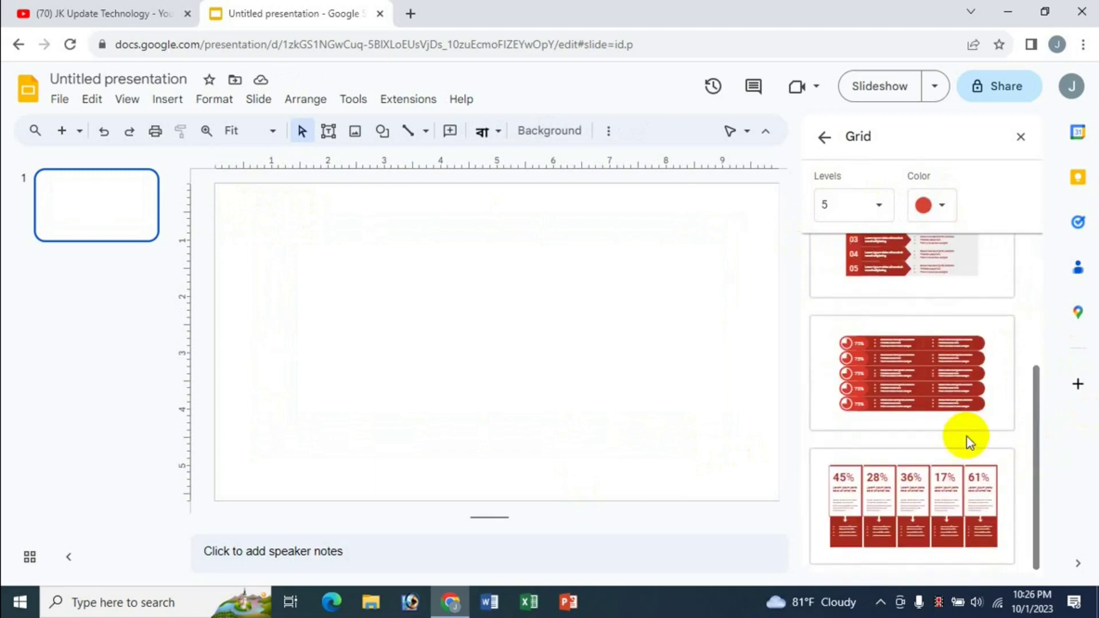
pyautogui.click(895, 389)
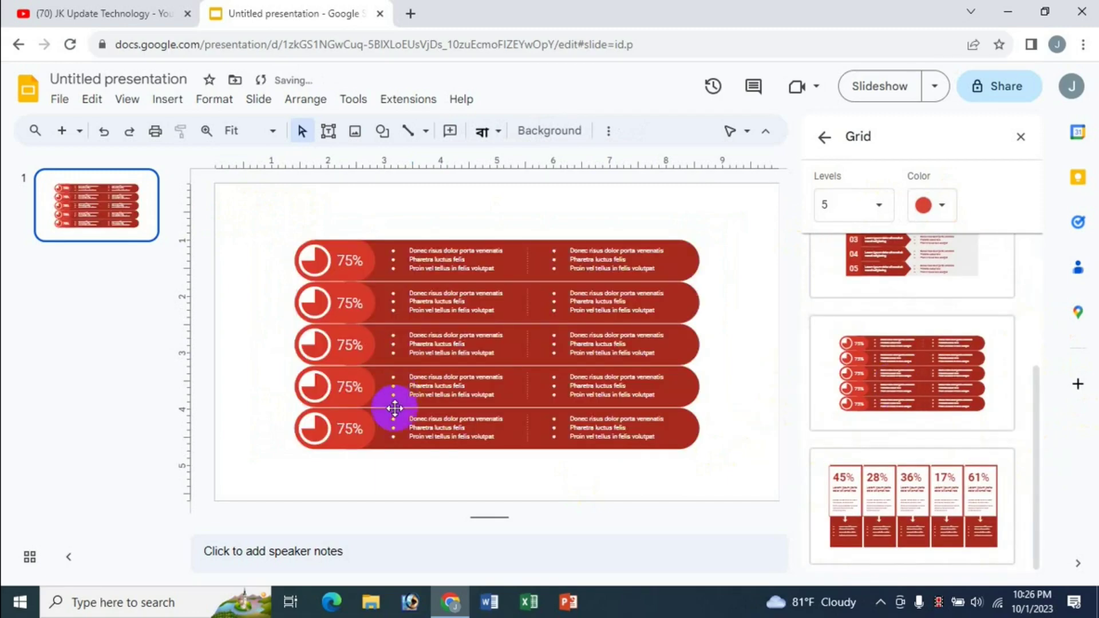
# Step: Change the percentage in the first bar to 70% and in the second bar to 85%
pyautogui.doubleClick(349, 261)
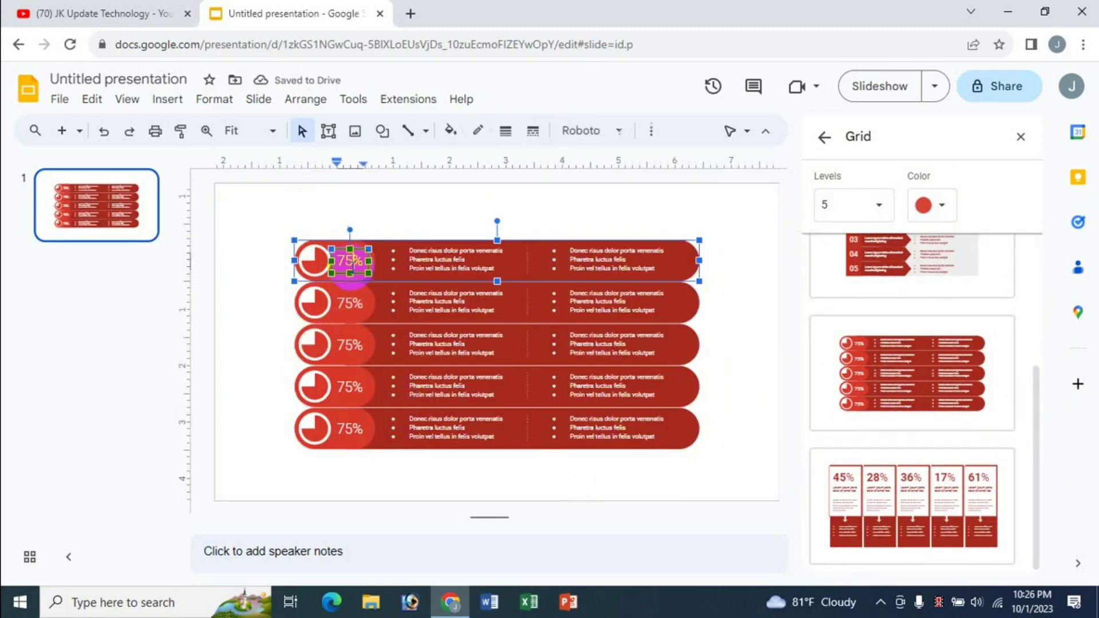
pyautogui.press('BackSpace')
pyautogui.write('0')
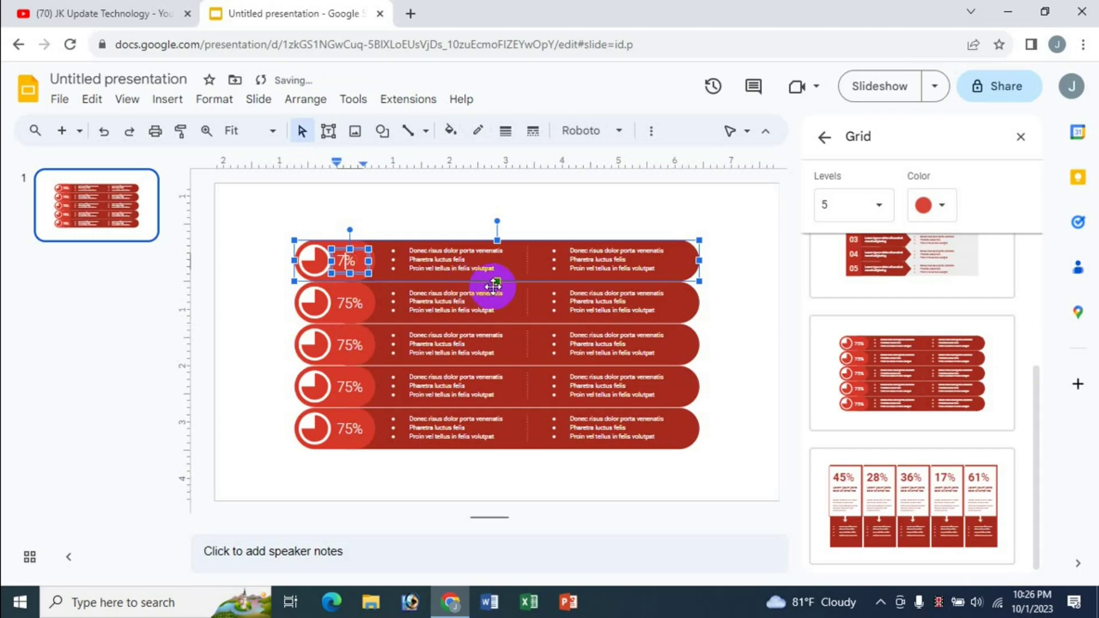
pyautogui.click(346, 306)
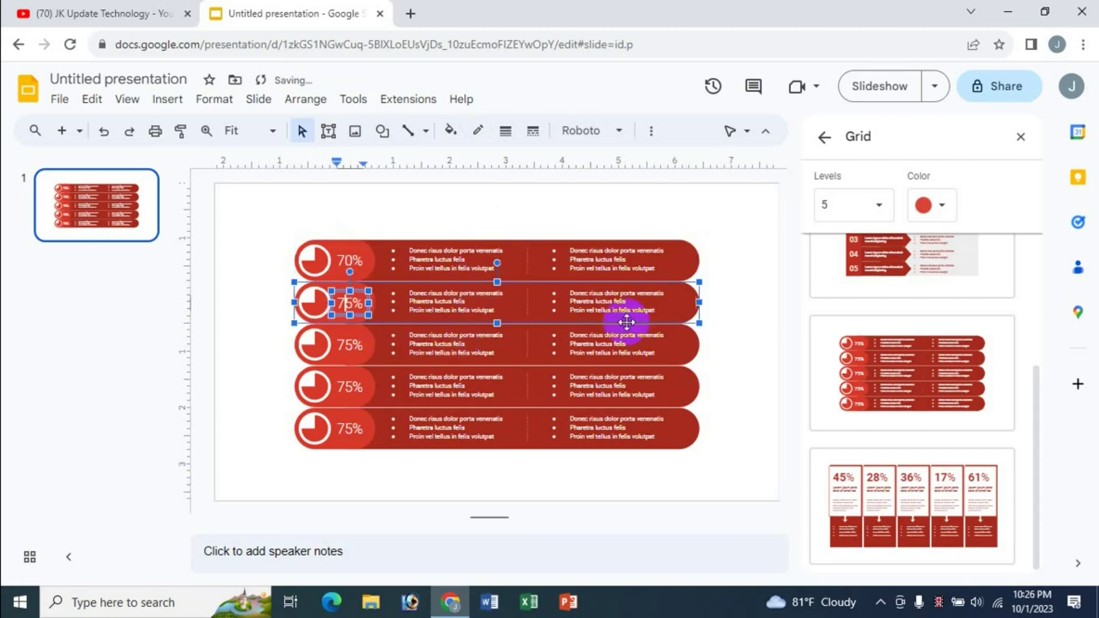
pyautogui.press('BackSpace')
pyautogui.write('8')
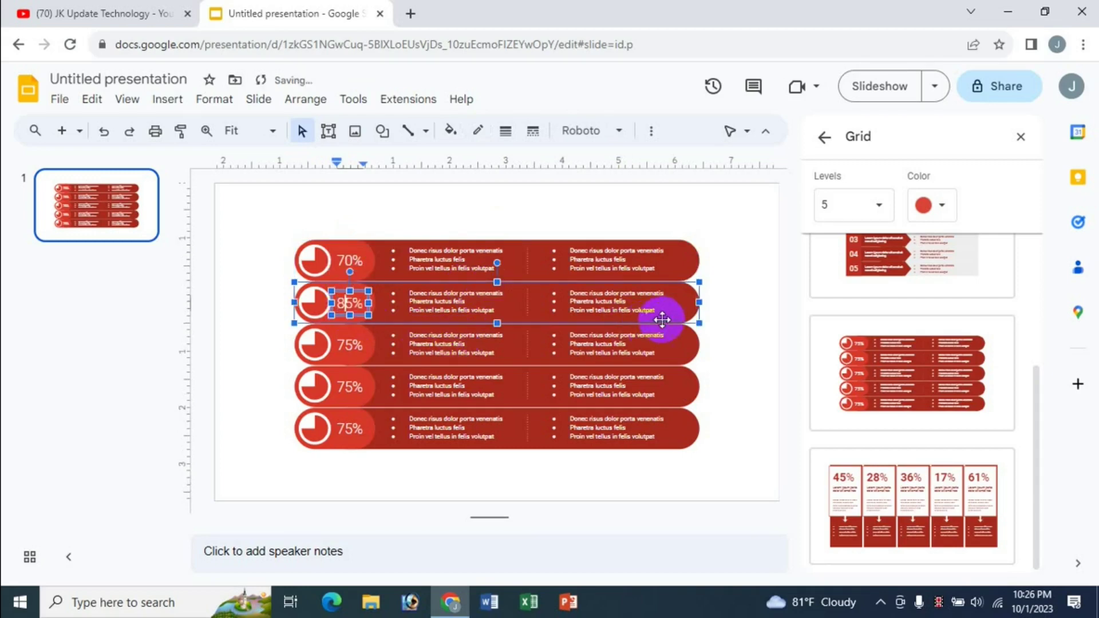
# Step: Replace the first bar's first bullet list with the text "dsfsdfddsfsdsdfsdt"
pyautogui.click(446, 255)
pyautogui.click(445, 253)
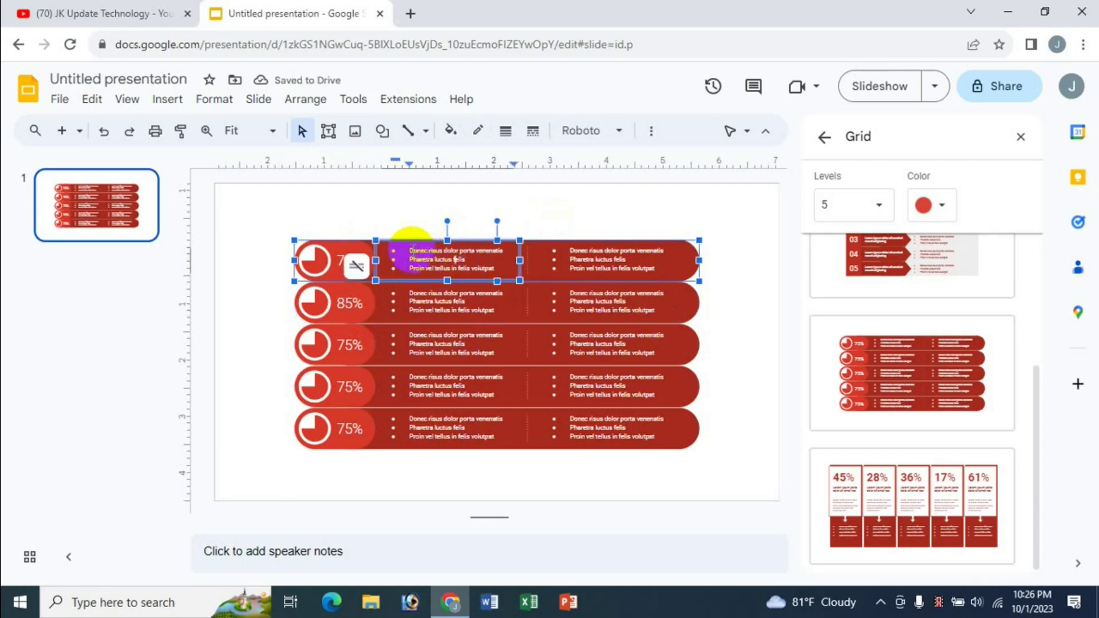
pyautogui.moveTo(407, 247); pyautogui.dragTo(486, 273)
pyautogui.write('dsfsdfddsfsdsdfsdt')
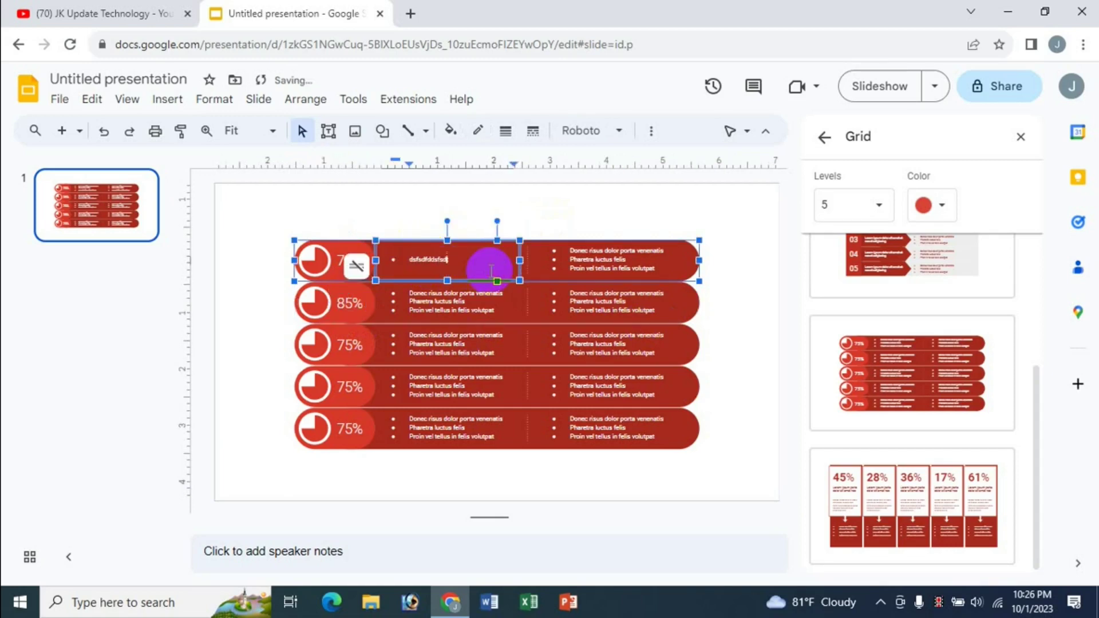
pyautogui.click(443, 302)
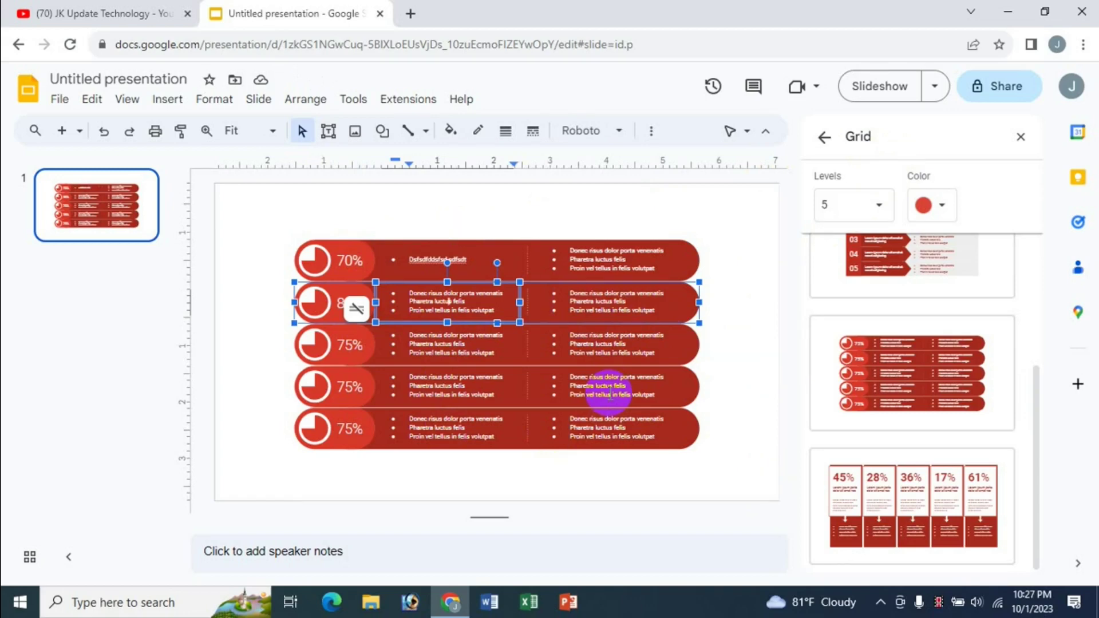
# Step: Close the grid templates and delete the whole red diagram from the slide
pyautogui.click(1021, 139)
pyautogui.moveTo(404, 223); pyautogui.dragTo(839, 493)
pyautogui.press('Delete')
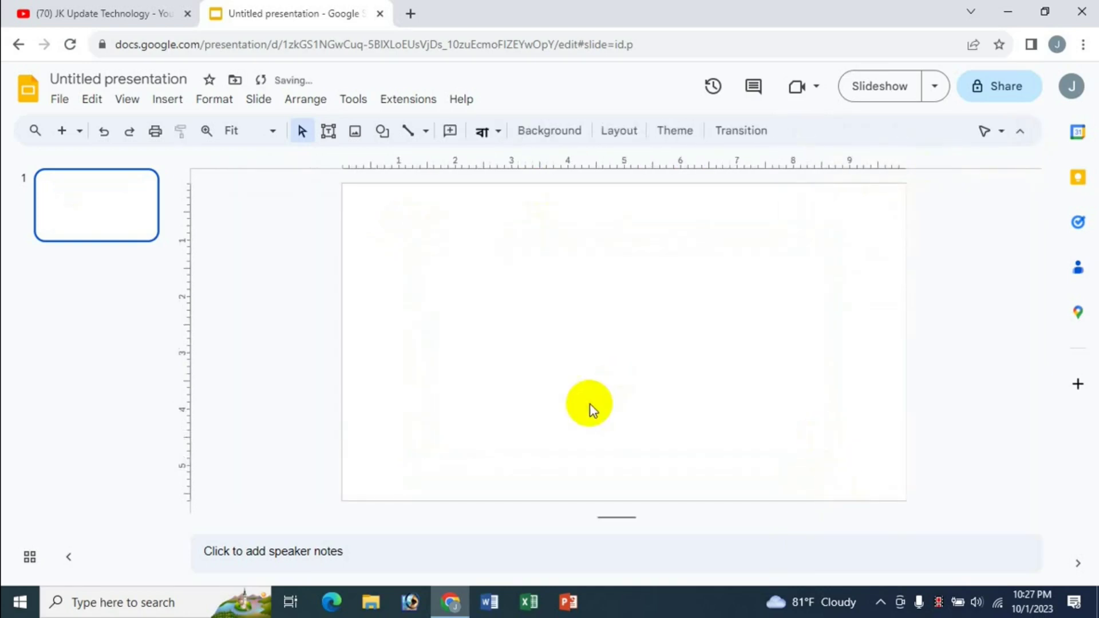
# Step: Open the Hierarchy diagram templates and set them to 4 levels
pyautogui.click(169, 101)
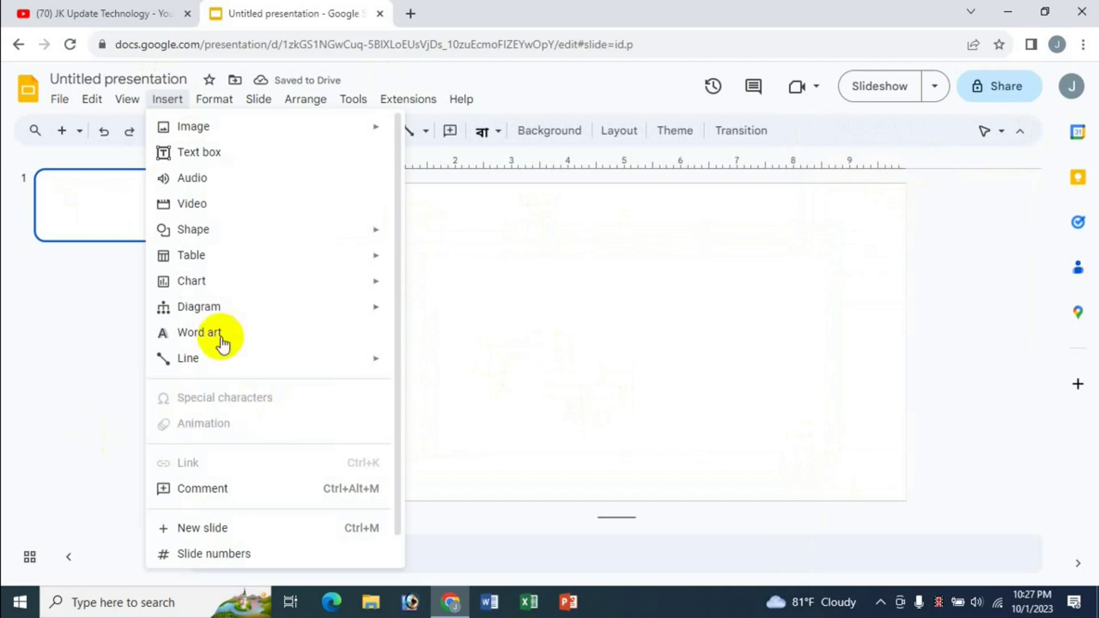
pyautogui.moveTo(239, 319)
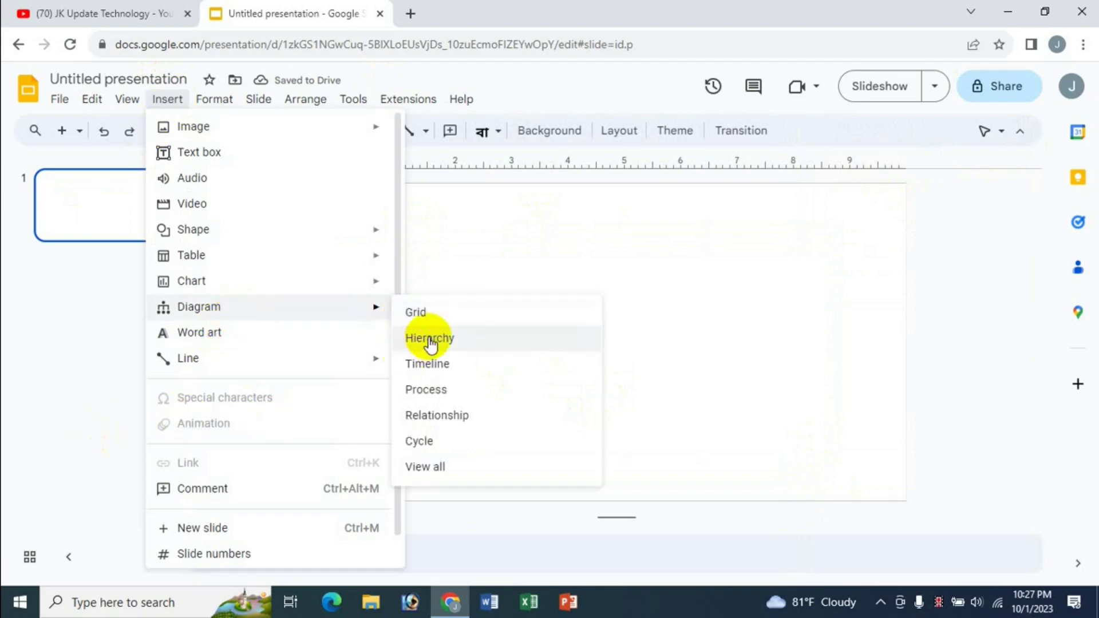
pyautogui.click(448, 346)
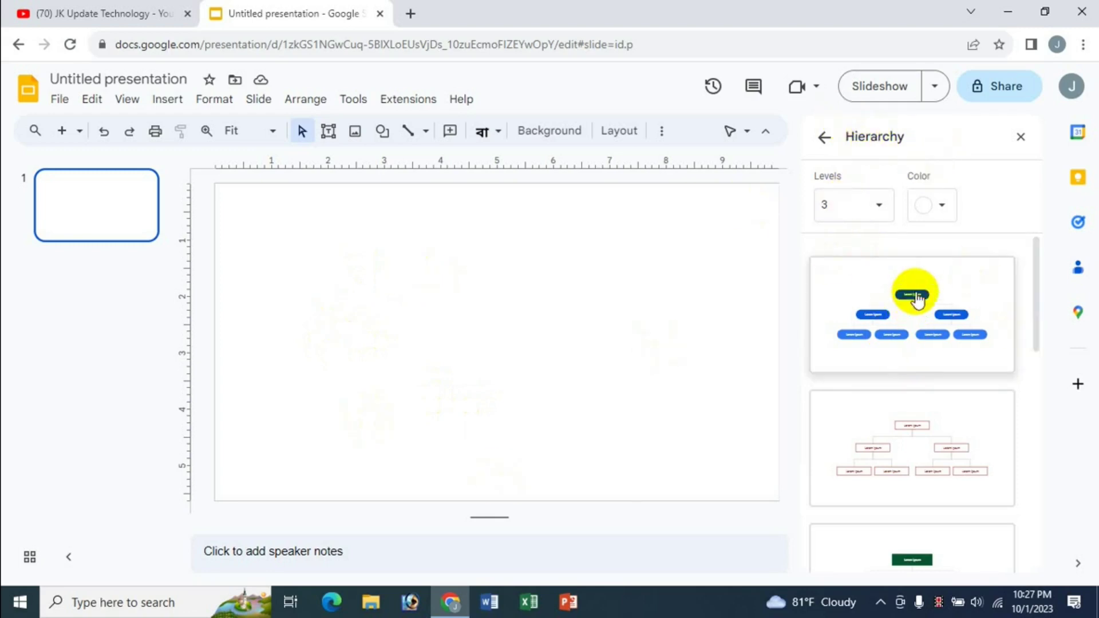
pyautogui.click(872, 215)
pyautogui.click(853, 229)
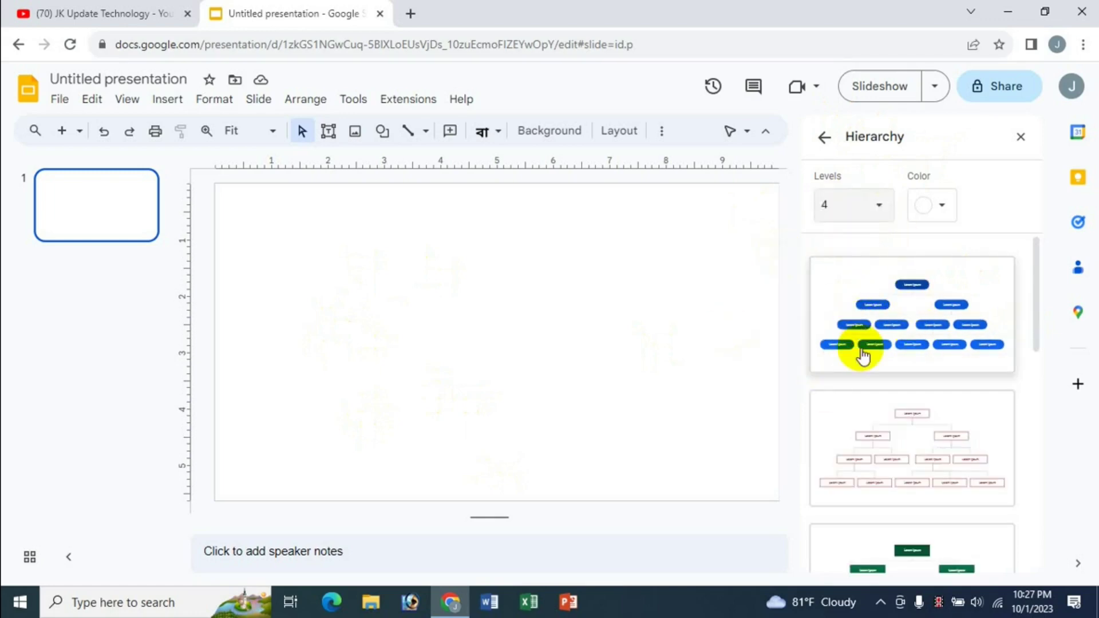